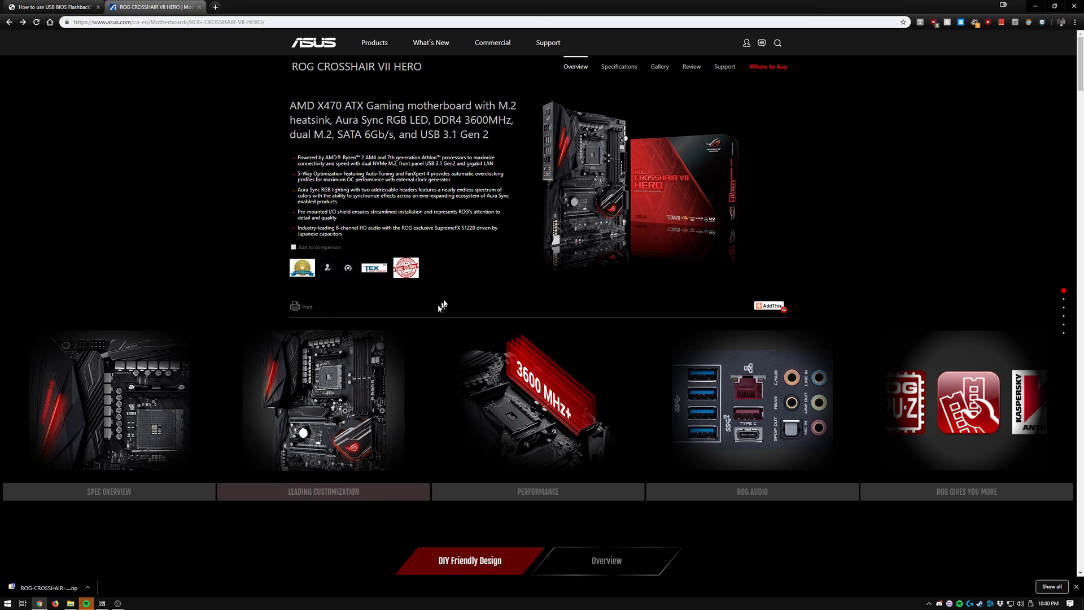
- Go to the ROG CROSSHAIR VII HERO support pages from its product overview
left_click(724, 68)
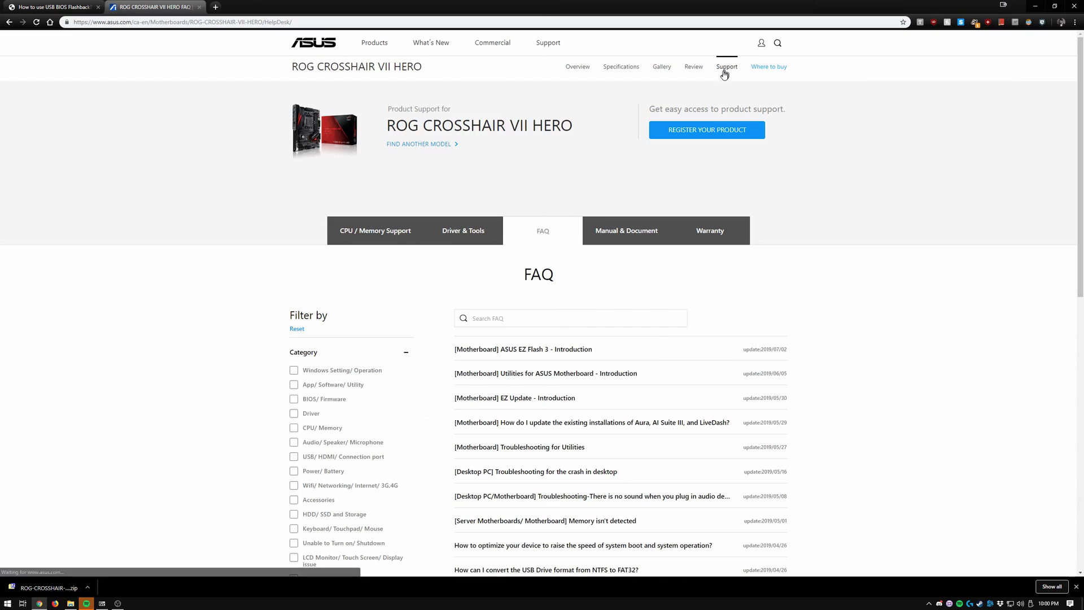
- List every BIOS & FIRMWARE version, open the downloaded 2406 BIOS zip, and browse LEXAR (D:)
left_click(465, 237)
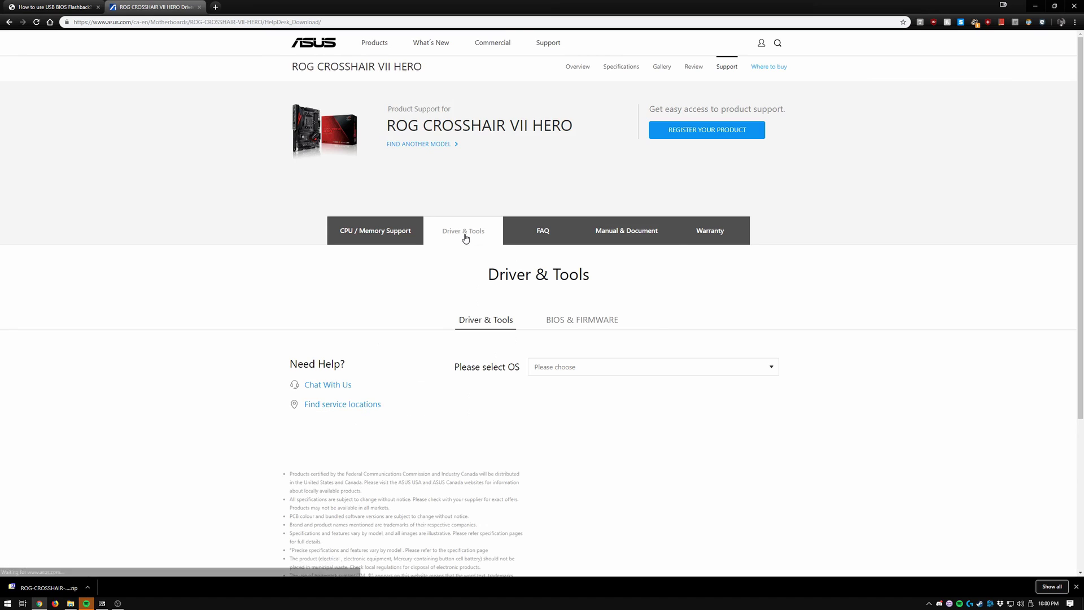
left_click(595, 324)
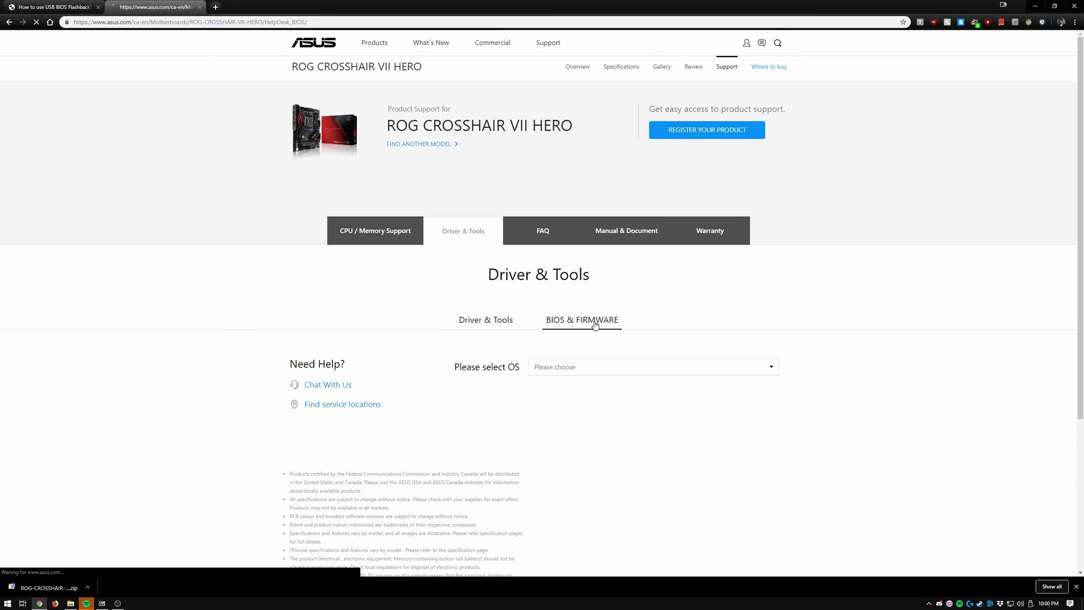
scroll(830, 387, "down", 2)
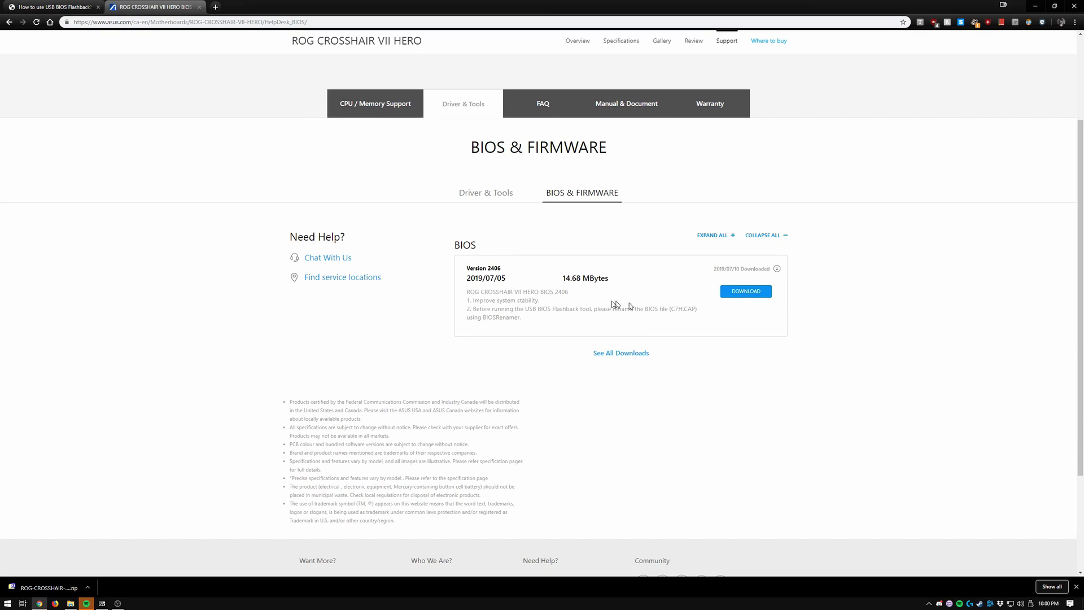
left_click(632, 355)
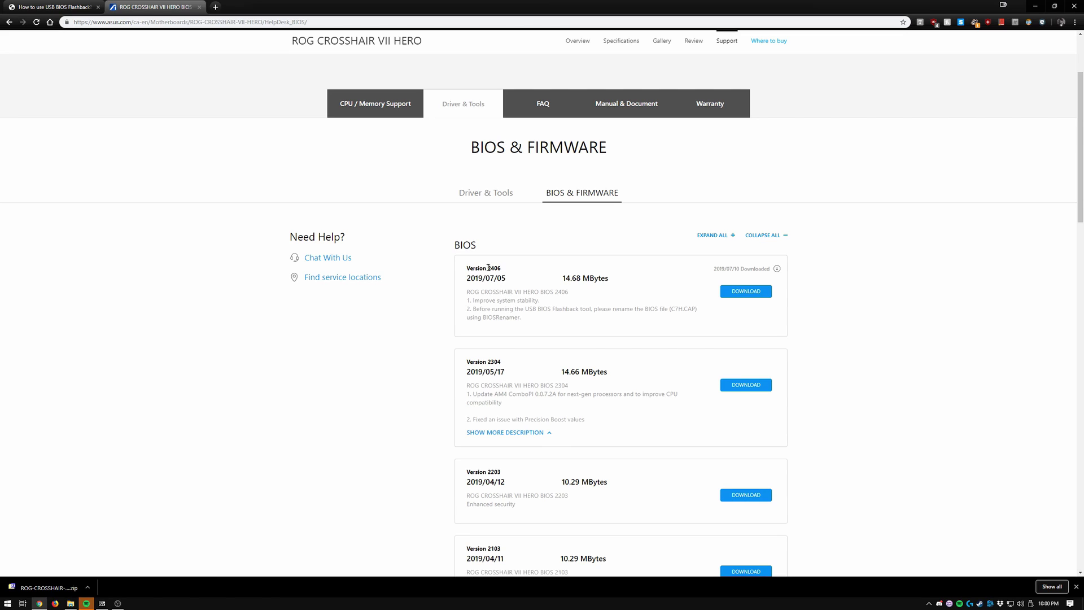
left_click(102, 602)
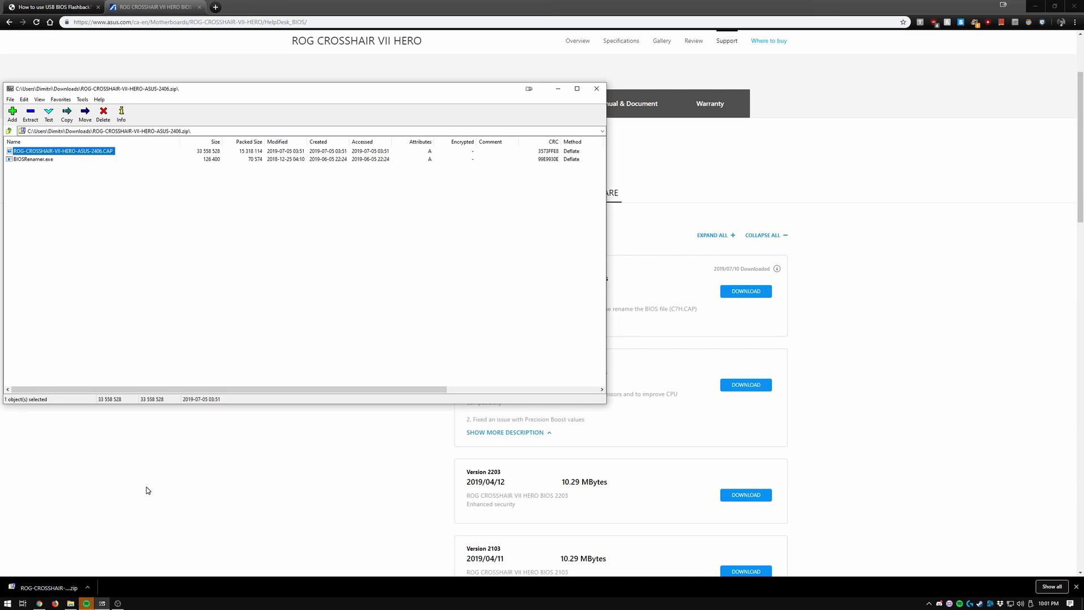
left_click(73, 604)
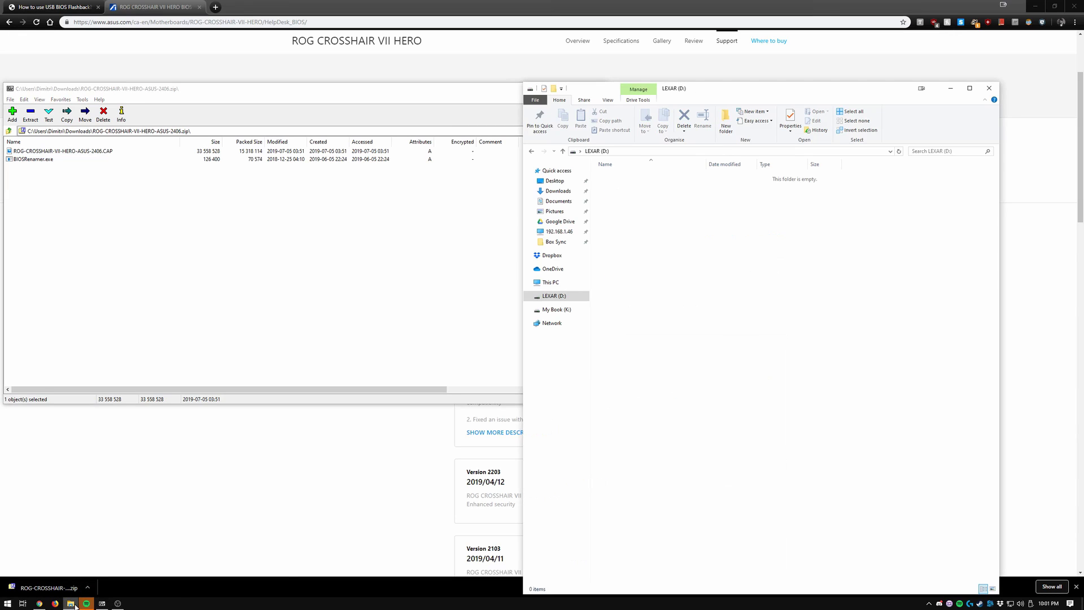
- Check the LEXAR (D:) drive's properties and close them unchanged
right_click(562, 299)
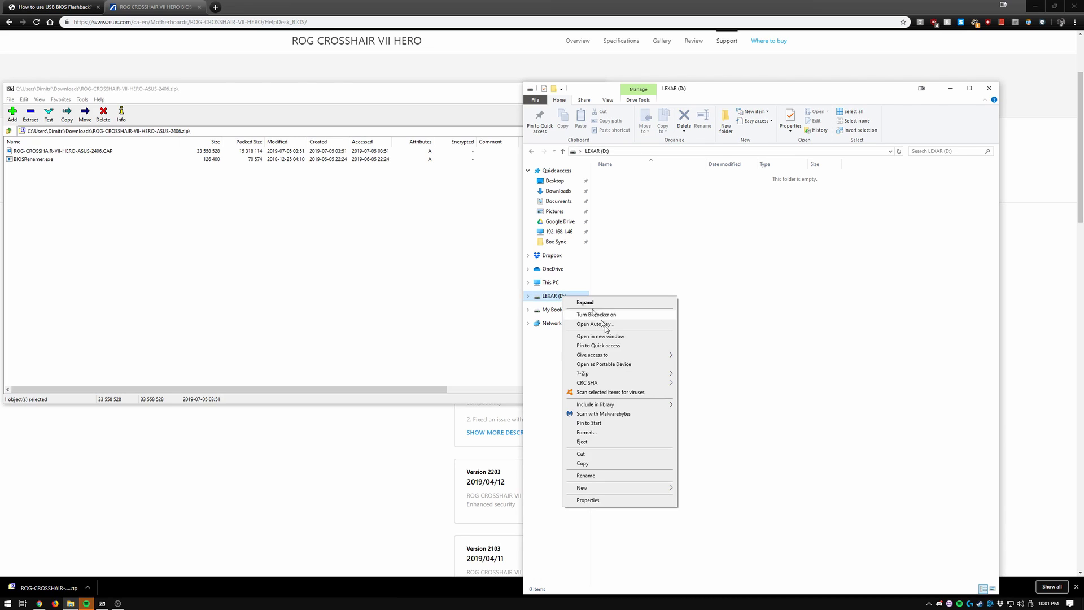
left_click(588, 500)
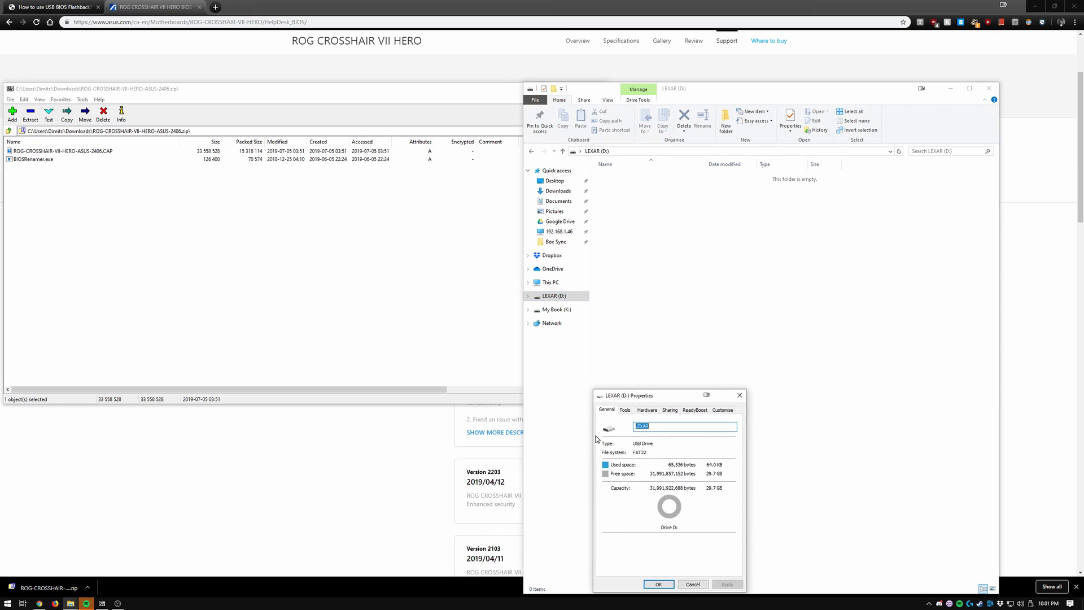
left_click(702, 585)
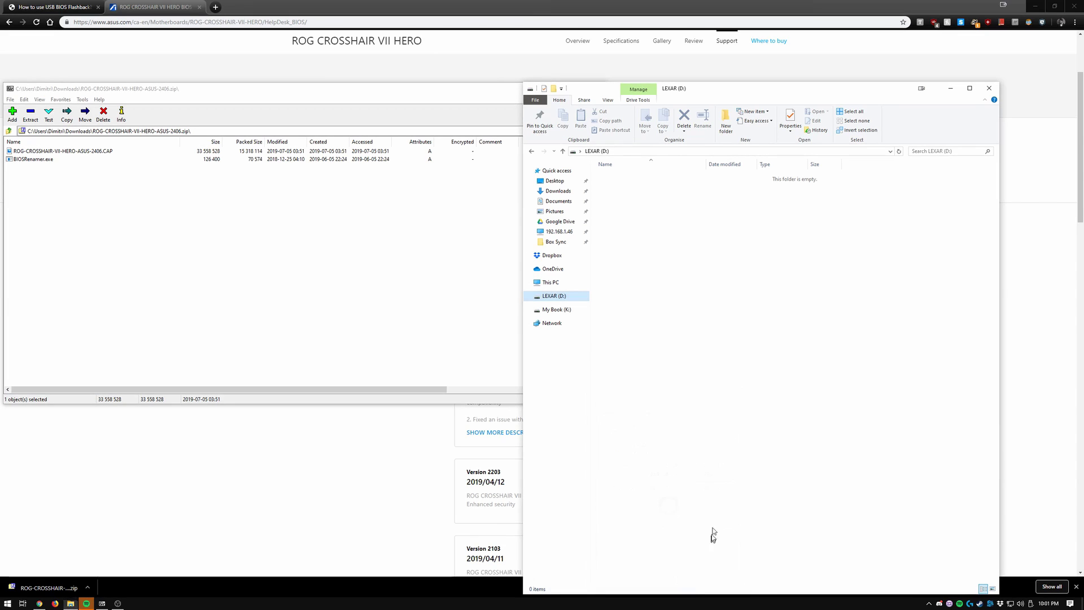
- Select FAT32 in the LEXAR (D:) Format dialog, then close it without formatting
right_click(556, 296)
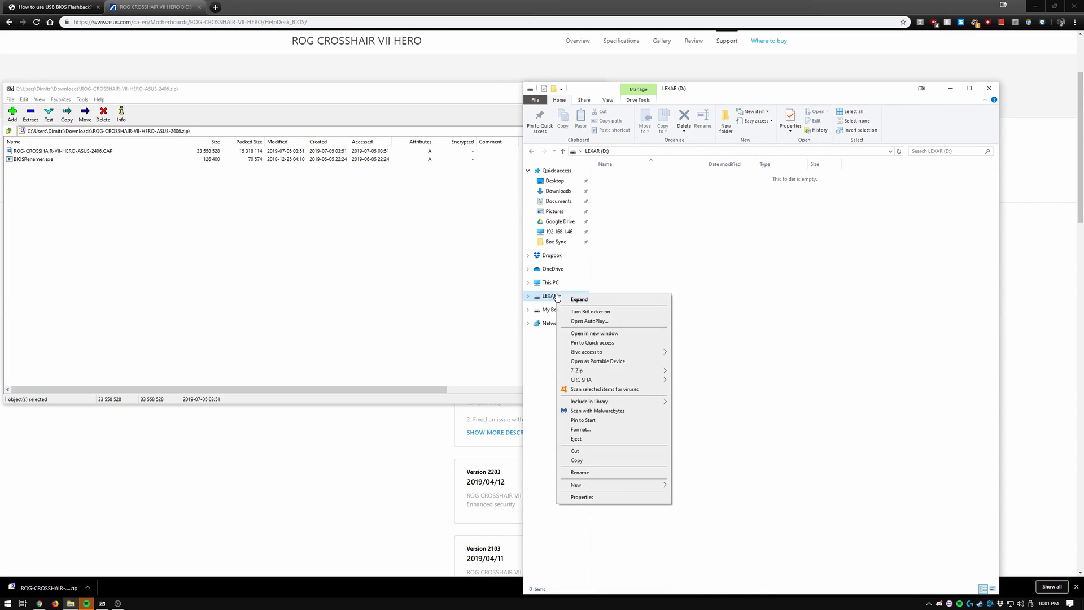
left_click(606, 430)
left_click(597, 256)
left_click(593, 270)
key("Escape")
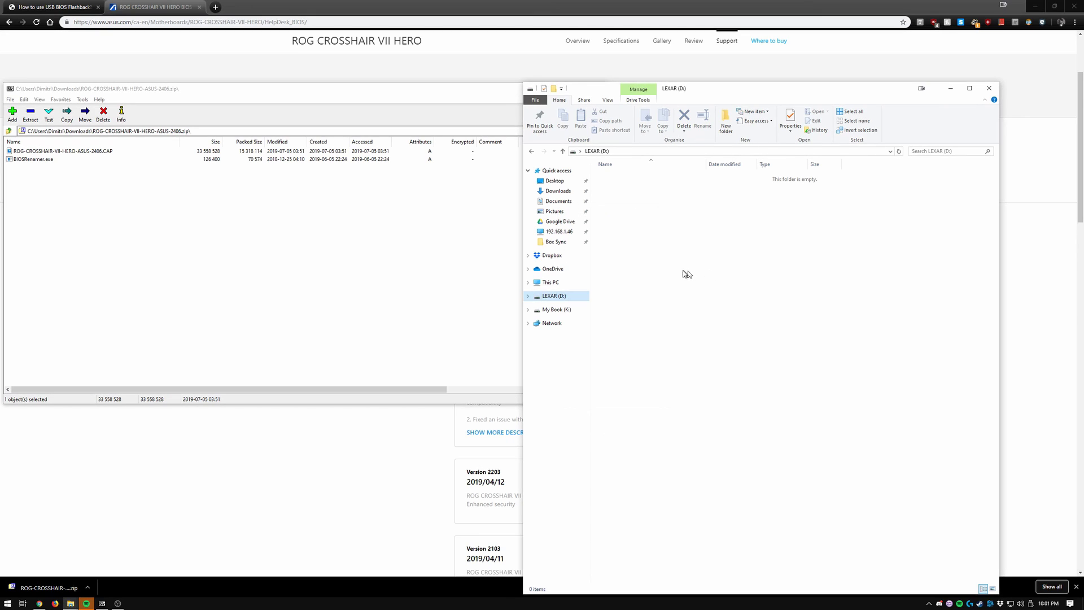
left_click(83, 604)
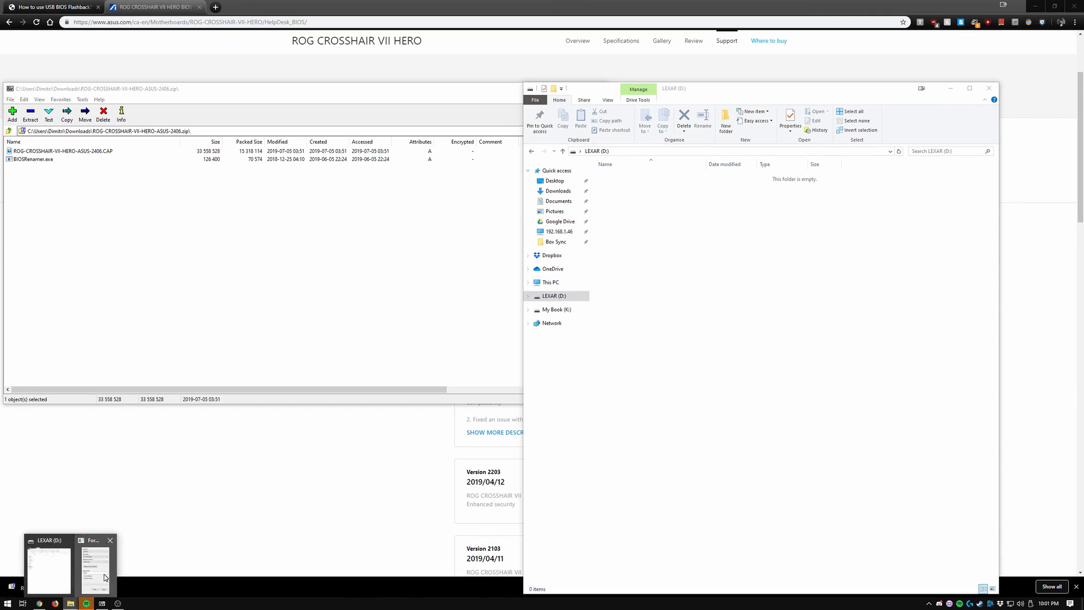
left_click(97, 562)
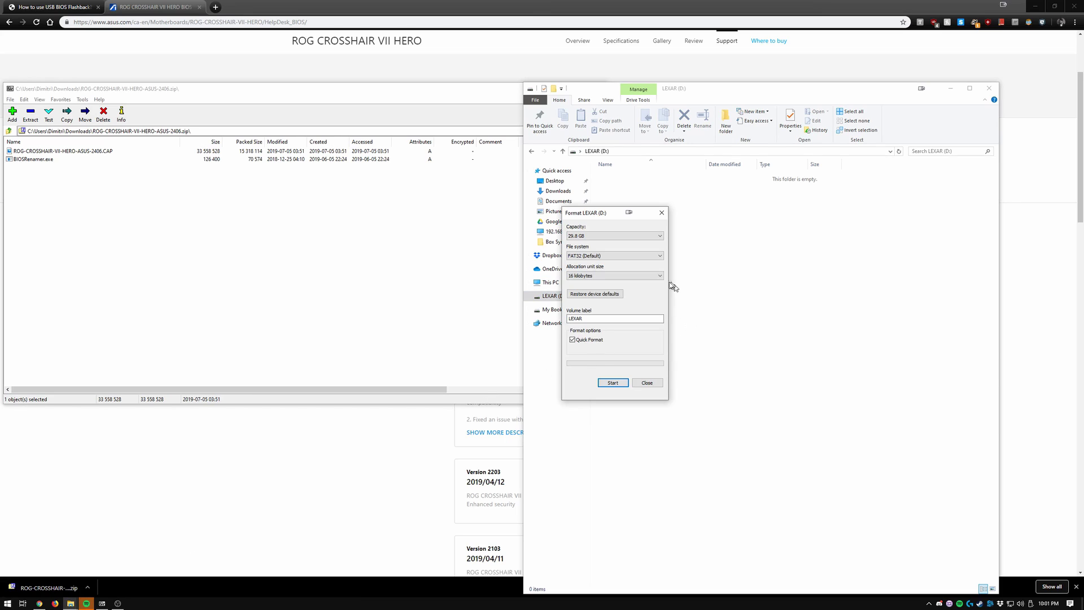
left_click(645, 386)
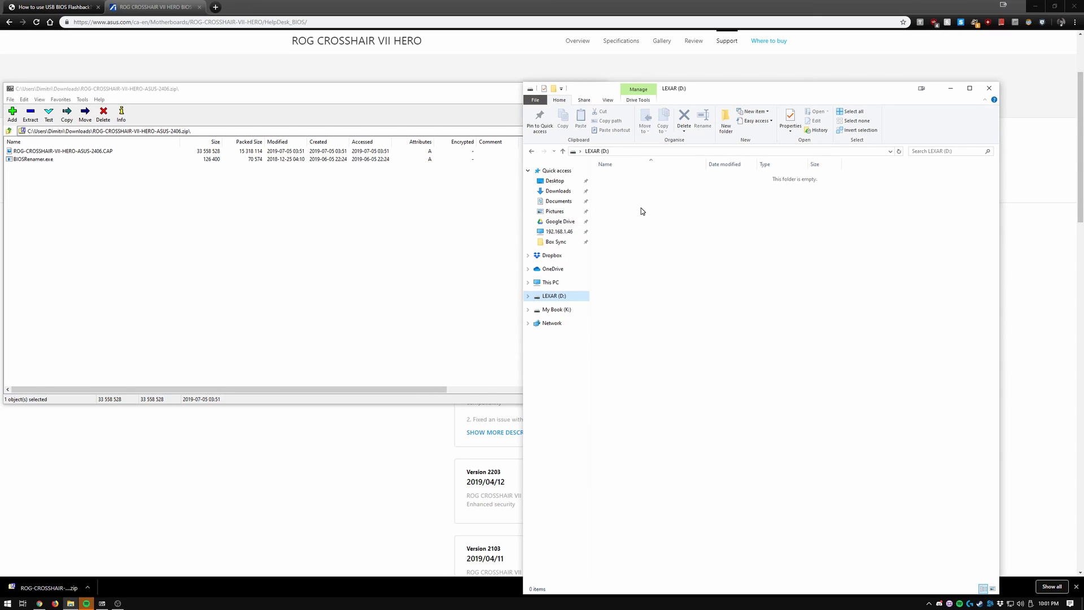
- Copy ROG-CROSSHAIR-VII-HERO-ASUS-2406.CAP and BIOSRenamer.exe from the zip onto LEXAR (D:)
left_click(51, 151)
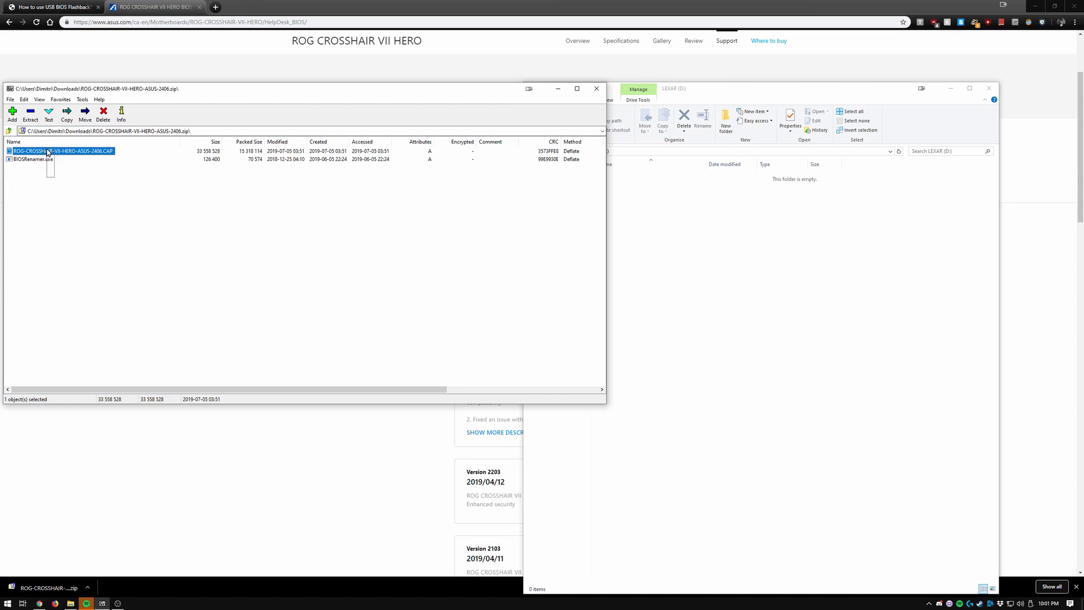
left_click(34, 159)
left_click(35, 151, "ctrl")
left_click_drag(36, 151, 700, 228)
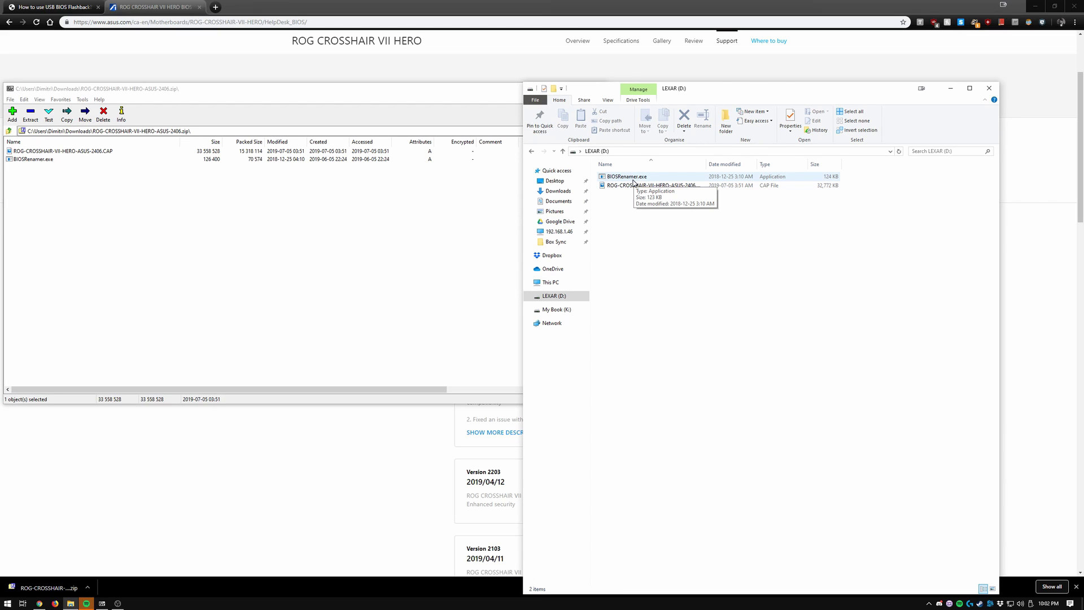
left_click(54, 7)
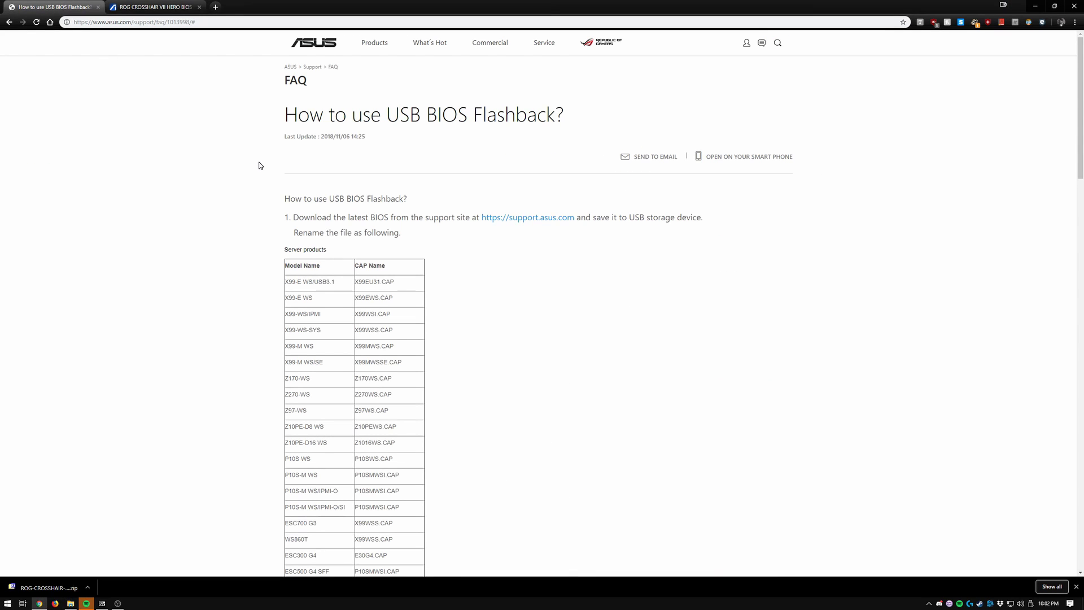
- Find C7H.CAP as the ROG CROSSHAIR VII HERO file name in the FAQ table, then return to LEXAR (D:)
scroll(380, 164, "down", 2)
scroll(384, 198, "down", 1)
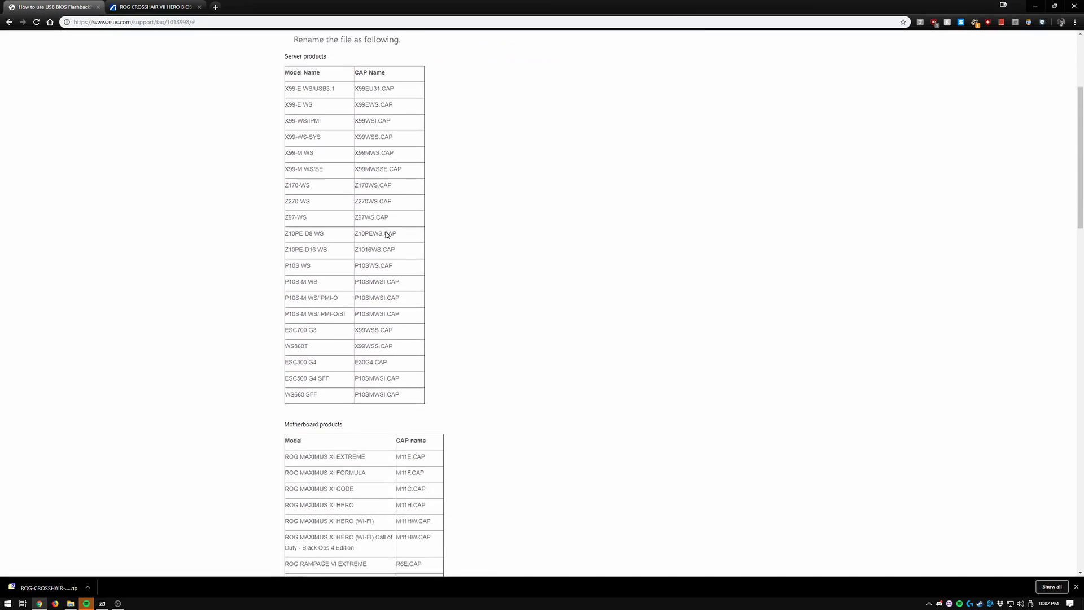
scroll(387, 234, "down", 10)
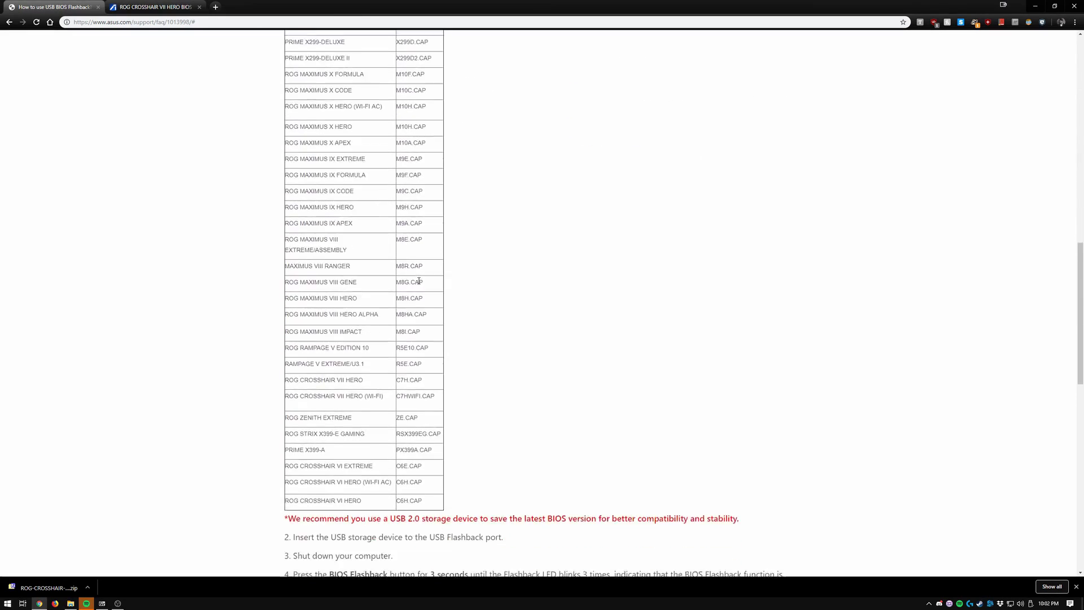
scroll(418, 280, "down", 1)
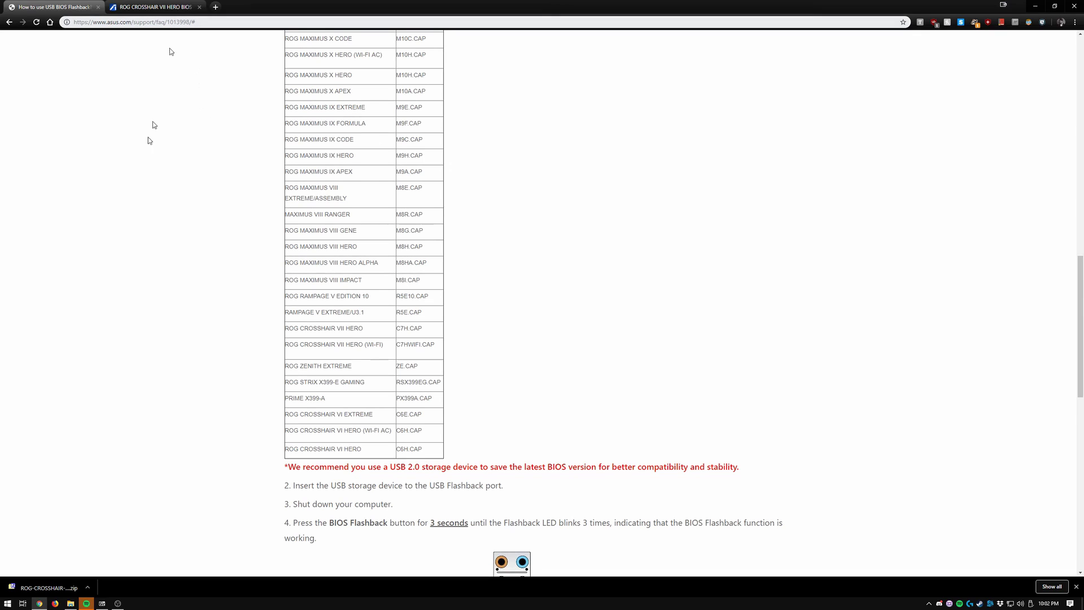
left_click(70, 603)
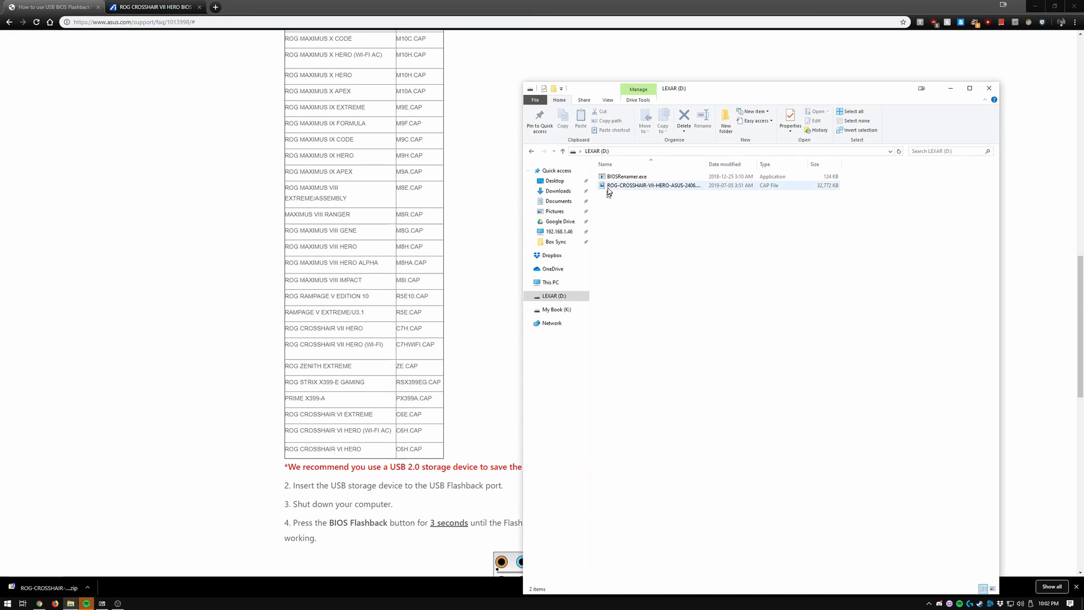
- Run BIOSRenamer to rename the BIOS file to C7H.CAP, then permanently delete BIOSRenamer.exe
double_click(623, 176)
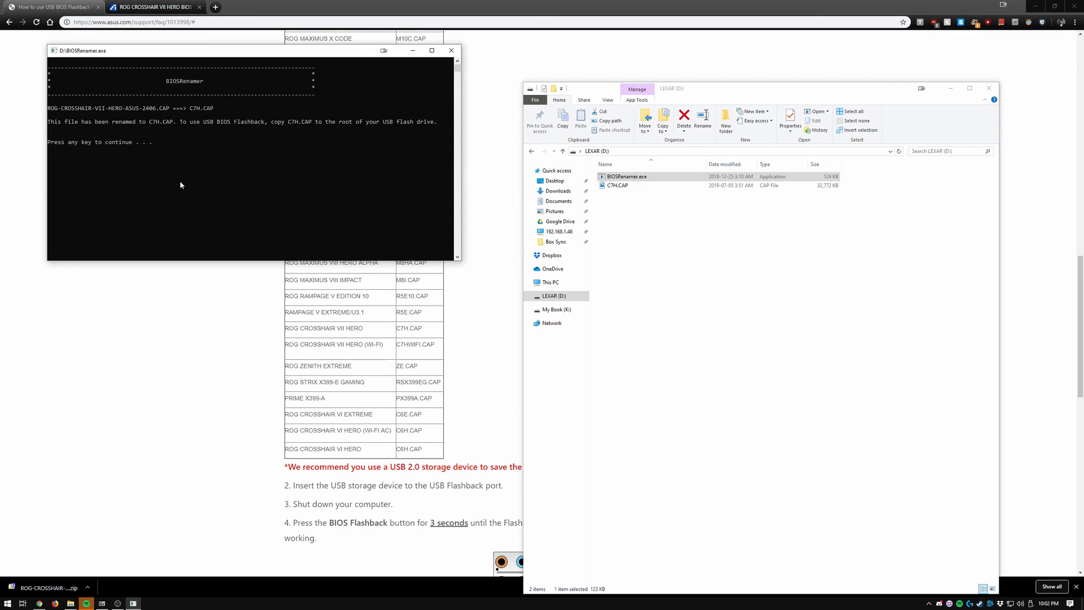
key("Return")
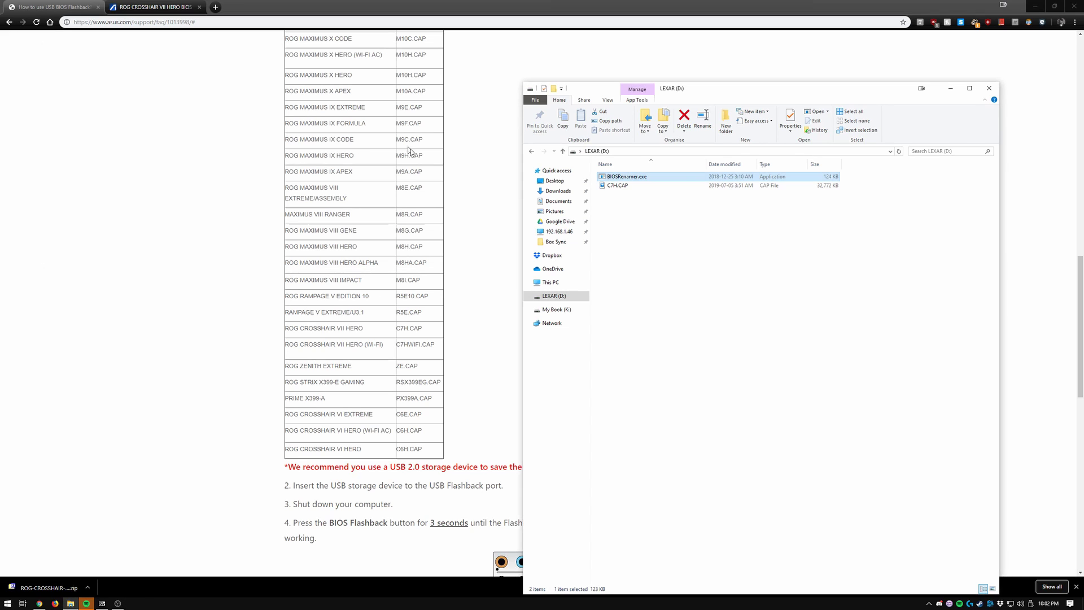
left_click(647, 177)
left_click(670, 179)
double_click(670, 182)
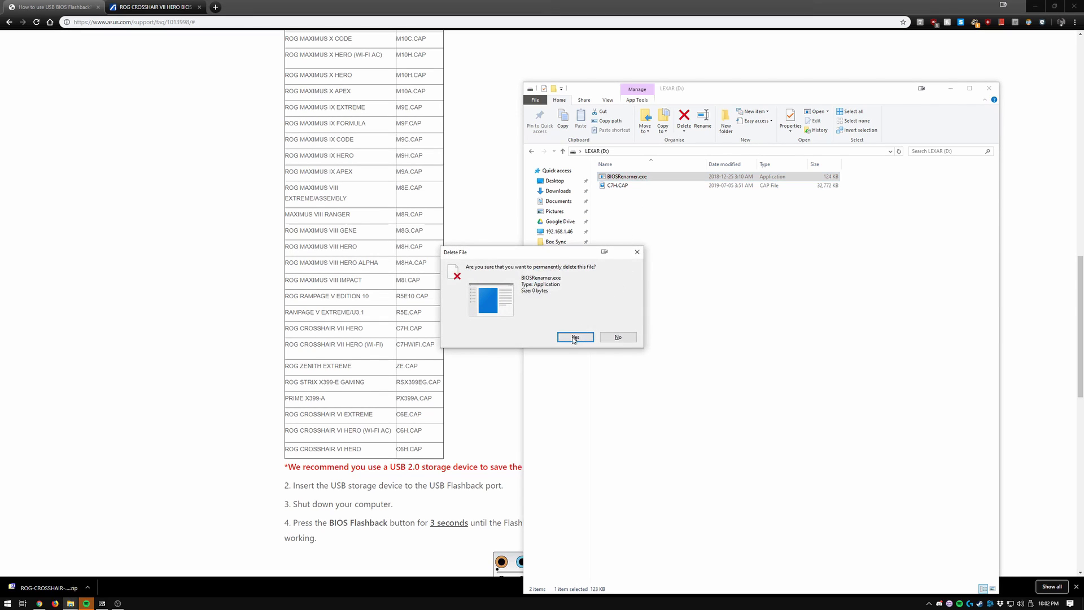
left_click(592, 342)
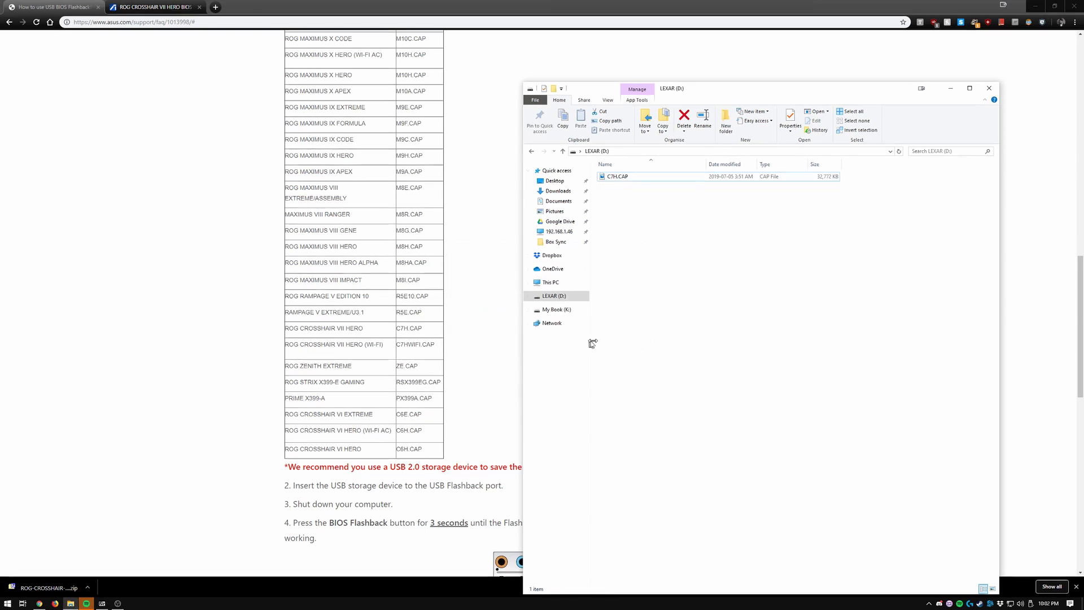
- Safely eject the LEXAR (D:) drive
right_click(560, 298)
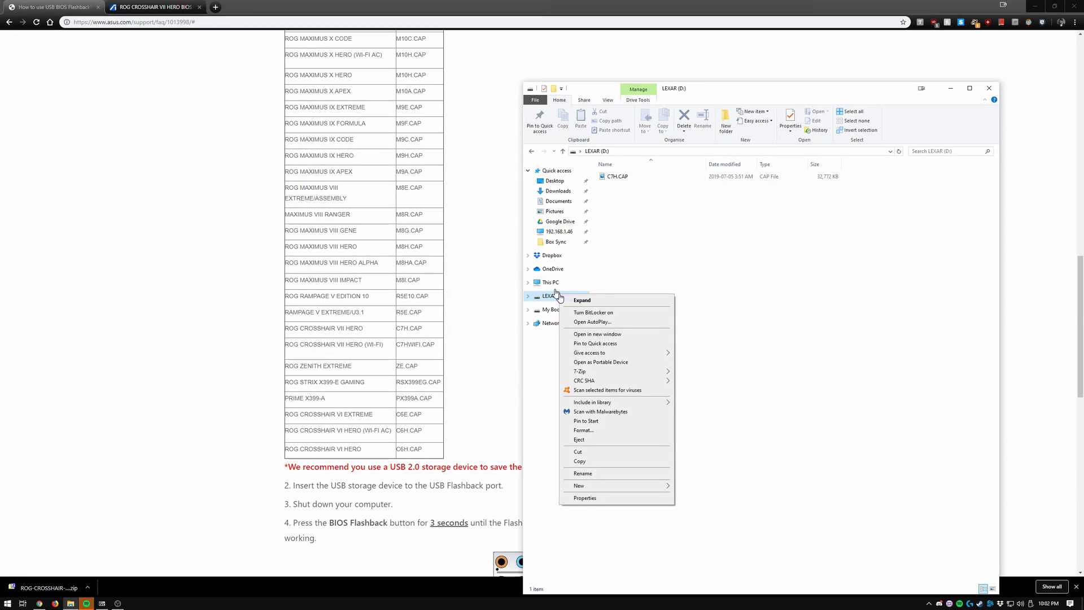
left_click(597, 441)
left_click(224, 332)
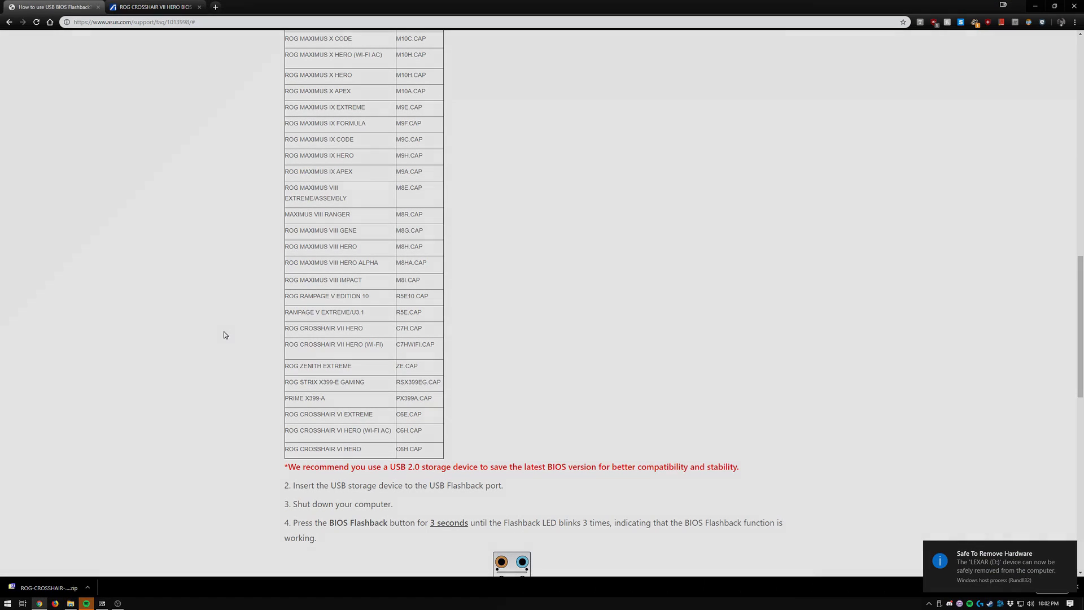
scroll(224, 330, "up", 5)
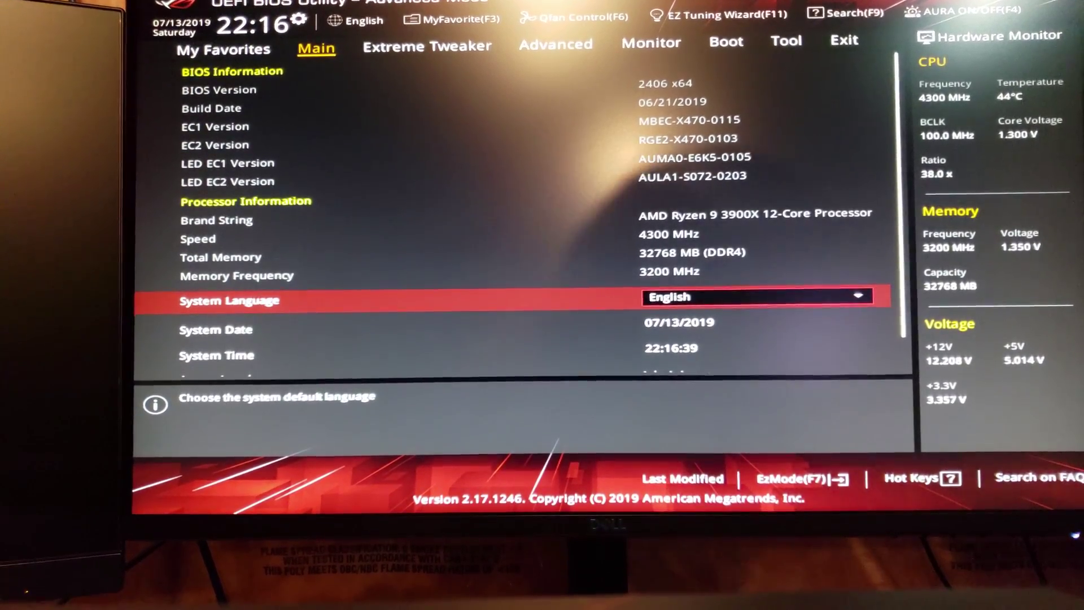
- Confirm BIOS Version 2406 on the Main tab, then move across Advanced and Extreme Tweaker toward Tool
key("Down")
key("Down")
key("Down")
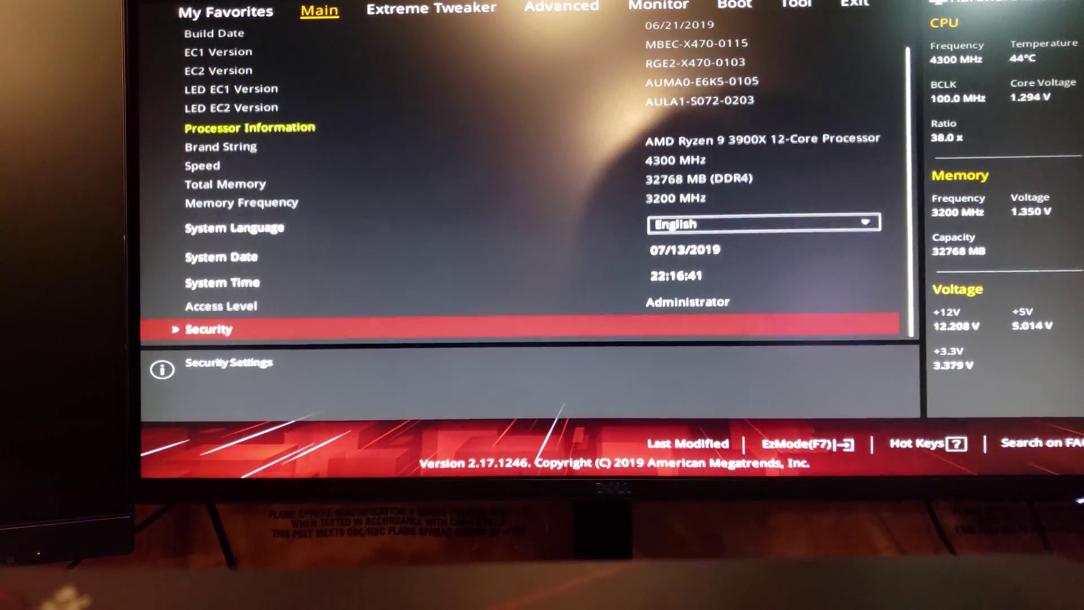
key("Right")
key("Right")
key("Right")
key("Right")
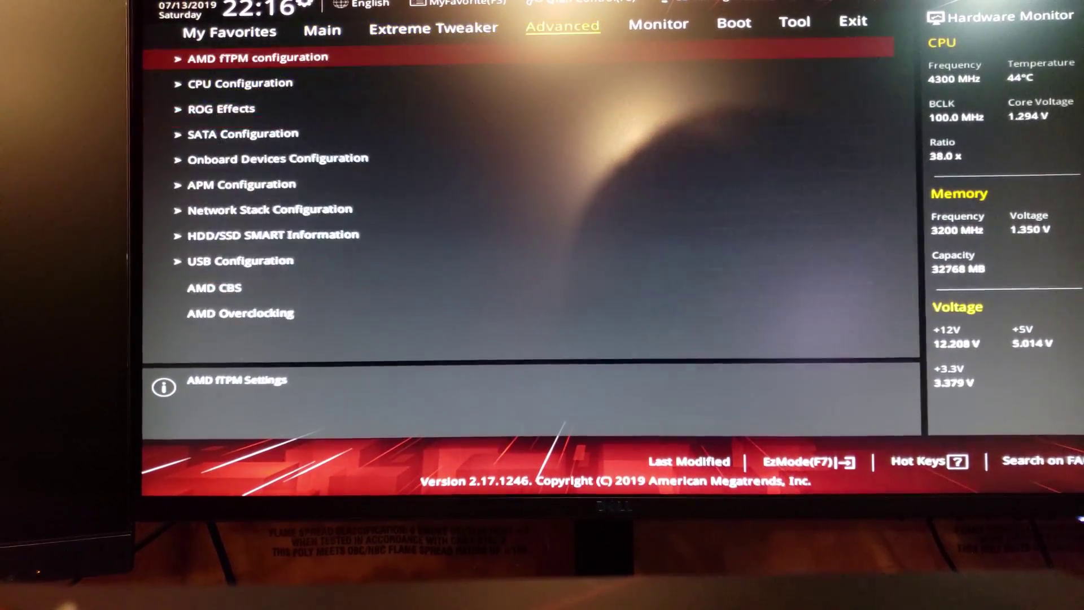
key("Left")
key("Left")
key("Left")
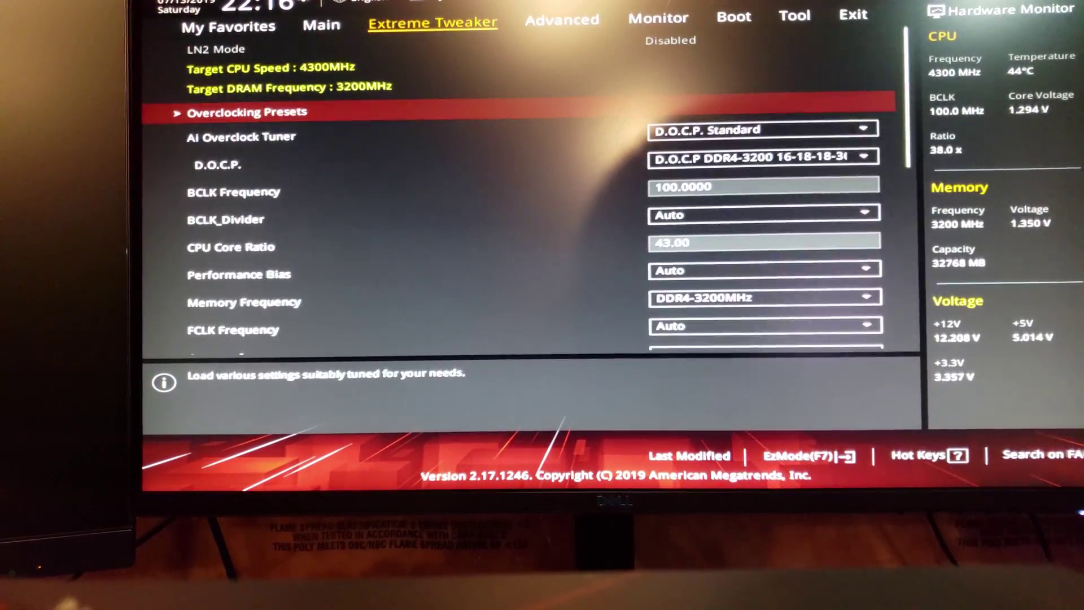
key("Right")
key("Down")
key("Left")
key("Left")
key("Left")
key("Left")
key("Left")
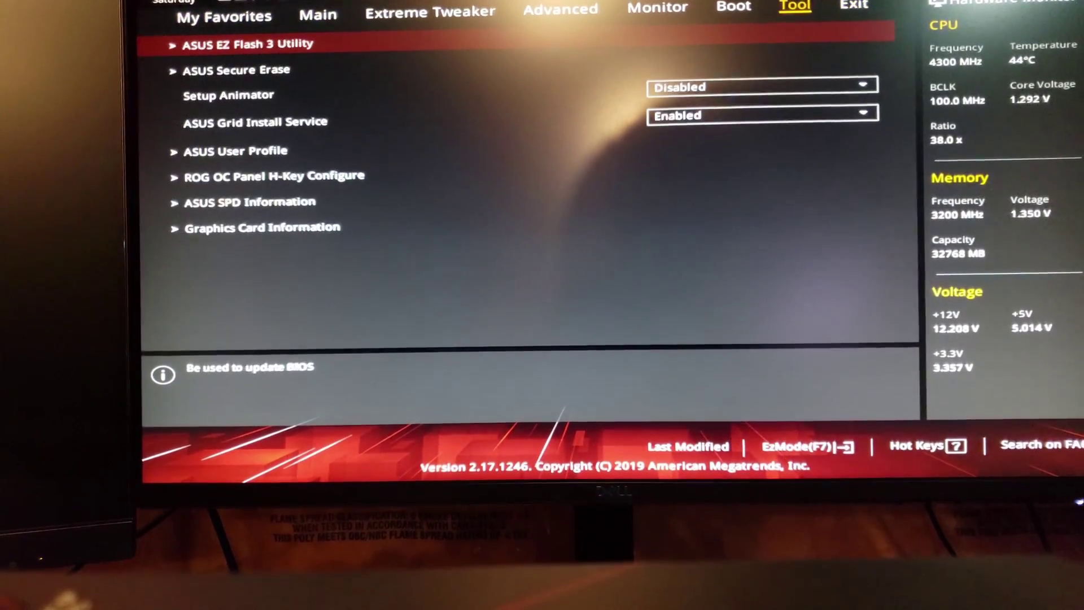